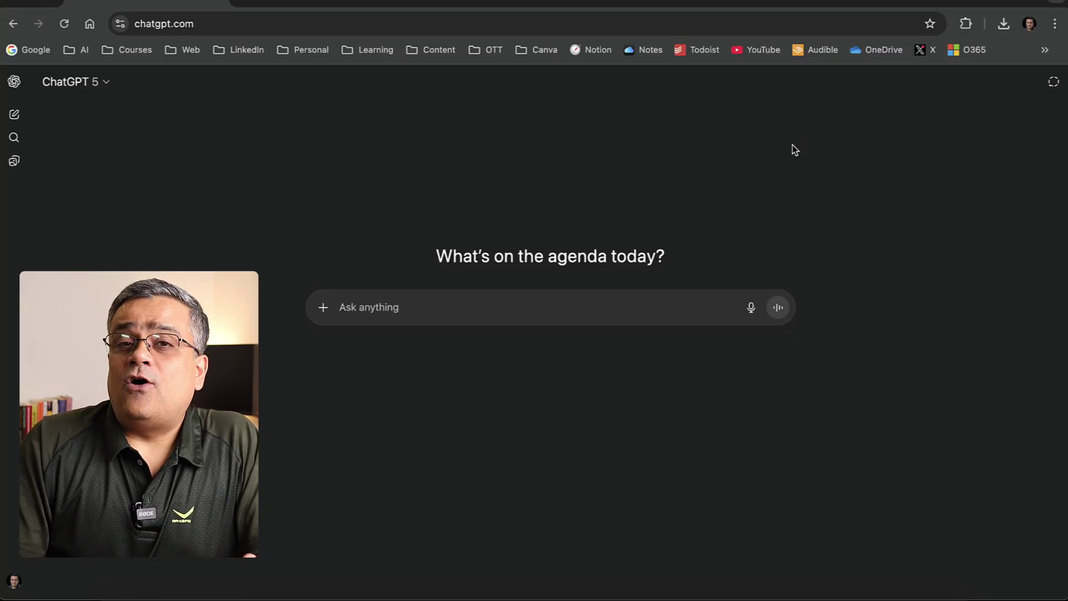
Attach the Canva app and send the full coffee-shop pitch deck request.
{"action": "left_click", "coordinate": [410, 315]}
{"action": "type", "text": "Canva"}
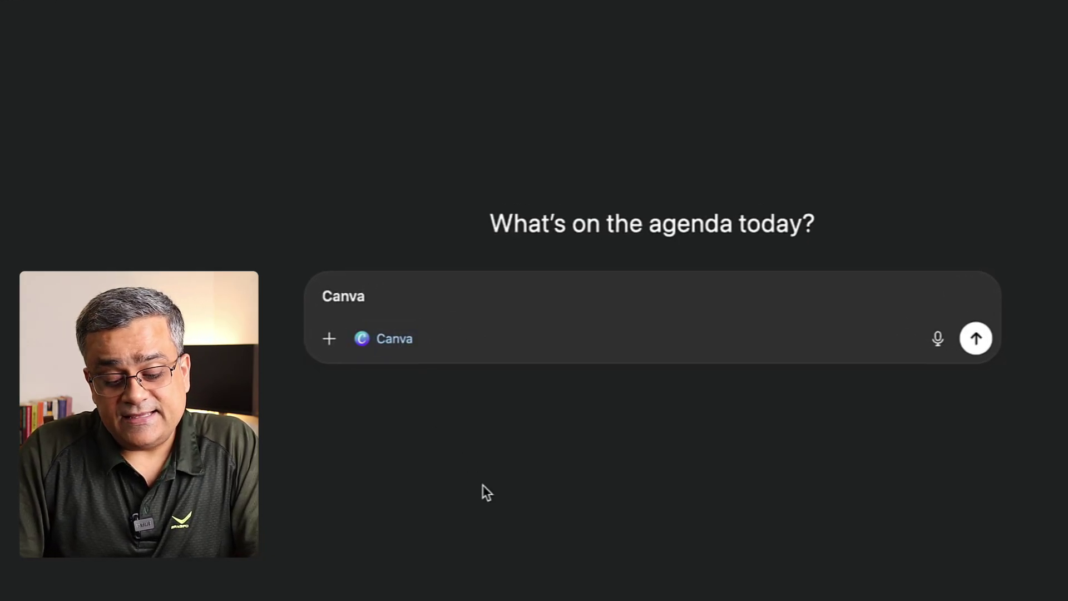
{"action": "type", "text": "I am planning to open a coffee shop. Help me to create a pitch deck including all required aspects"}
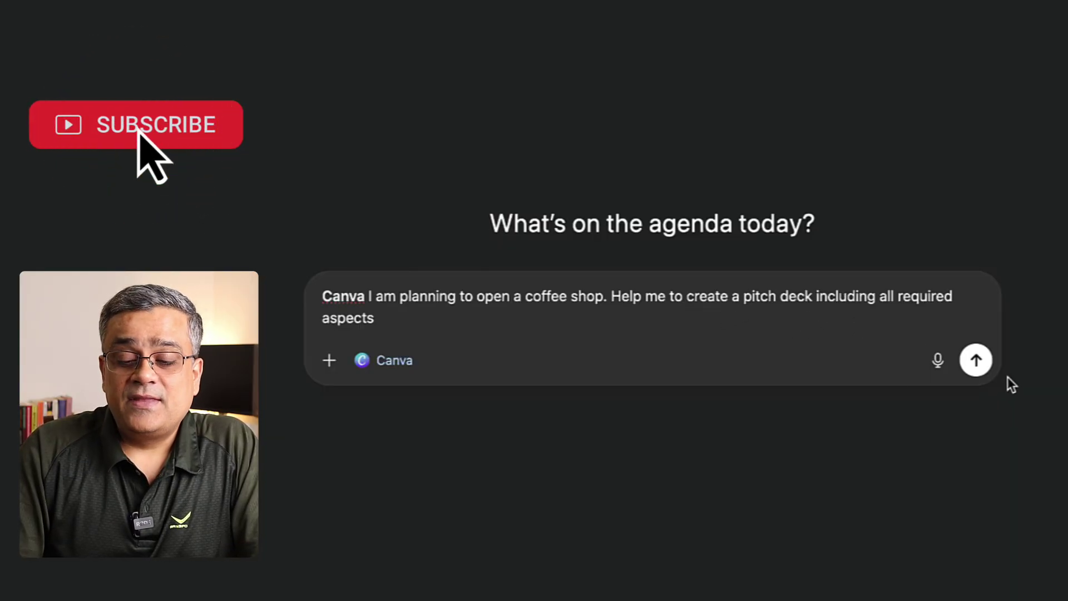
{"action": "left_click", "coordinate": [977, 362]}
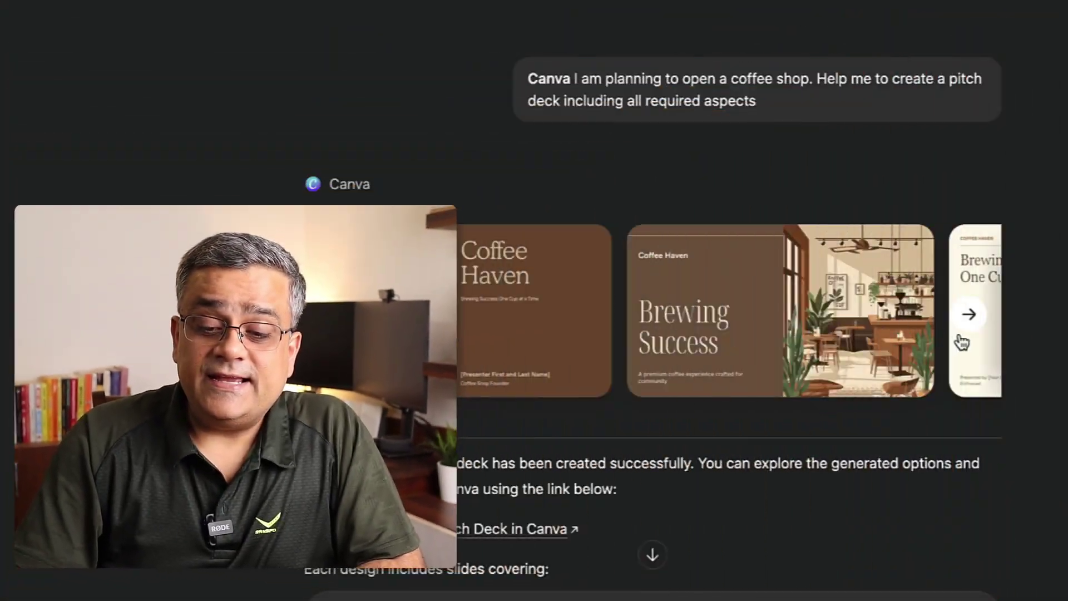
Reveal more generated designs and preview the brown Brewing Success One Cup deck.
{"action": "left_click", "coordinate": [972, 319]}
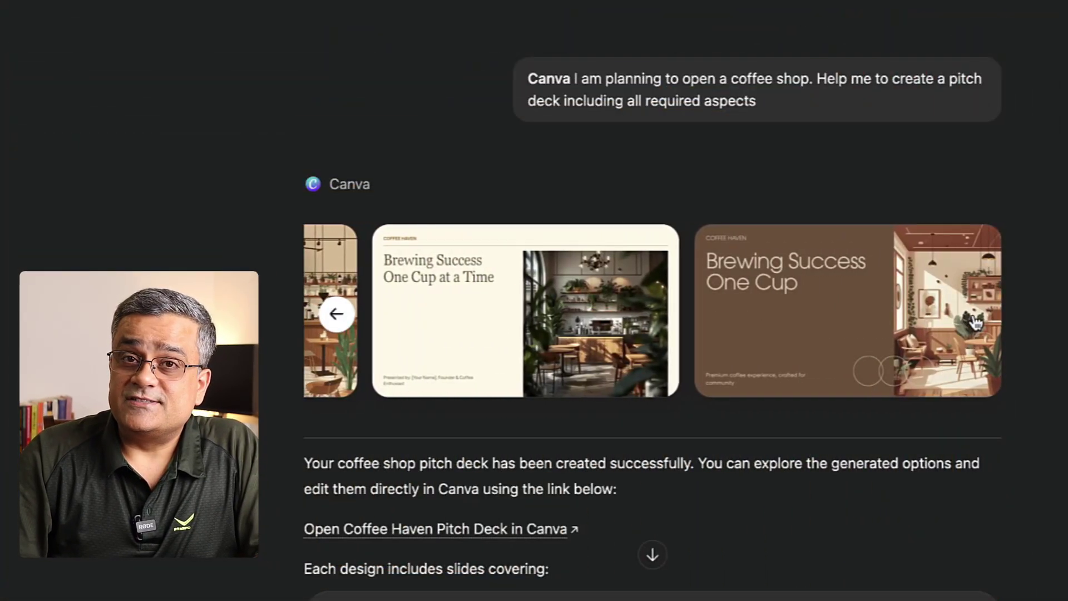
{"action": "scroll", "coordinate": [770, 398], "scroll_direction": "down", "scroll_amount": 5}
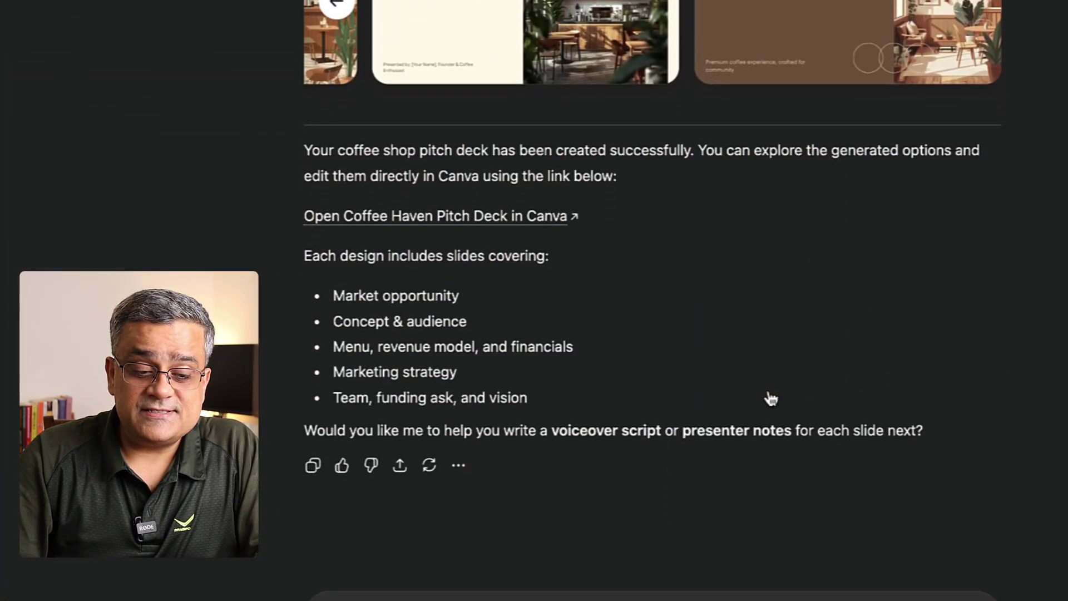
{"action": "scroll", "coordinate": [770, 398], "scroll_direction": "up", "scroll_amount": 3}
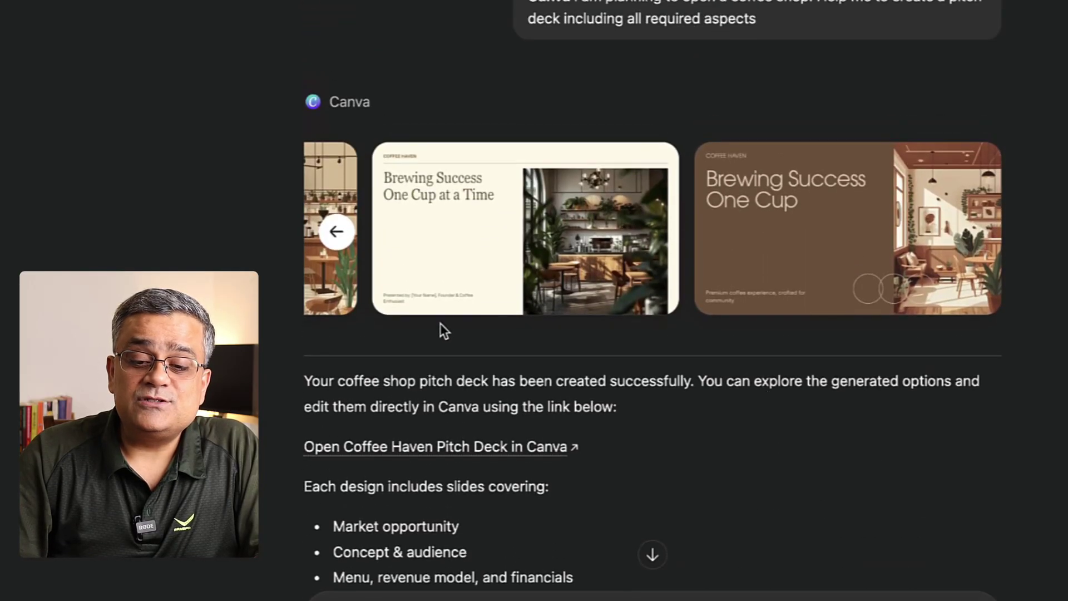
{"action": "left_click", "coordinate": [834, 215]}
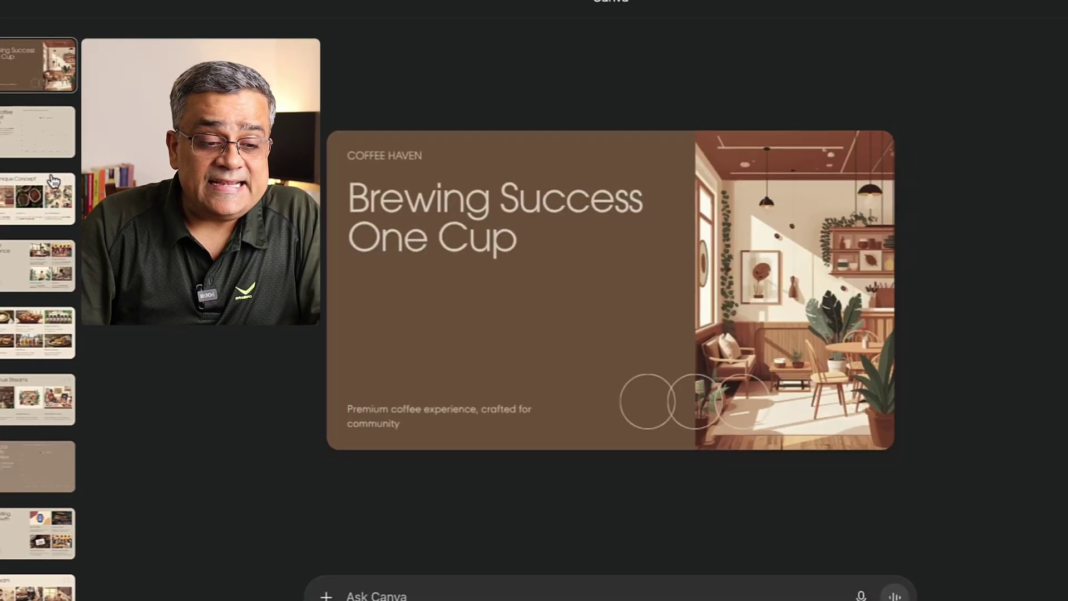
Review the slides from The Coffee Market Boom to Our Team, then open the deck in Canva.
{"action": "left_click", "coordinate": [44, 121]}
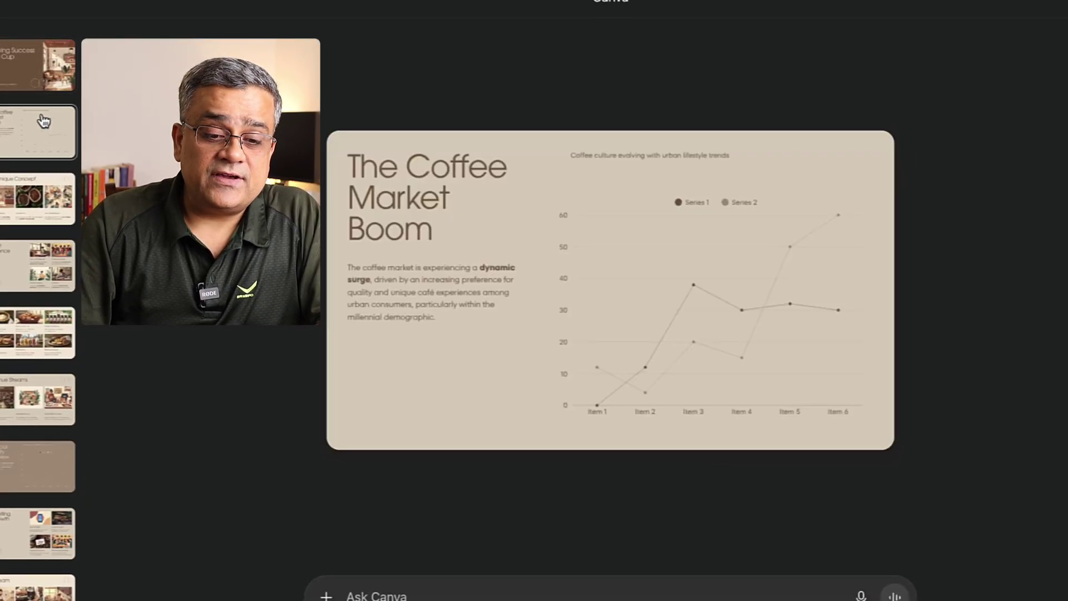
{"action": "left_click", "coordinate": [37, 200]}
{"action": "left_click", "coordinate": [34, 277]}
{"action": "left_click", "coordinate": [31, 331]}
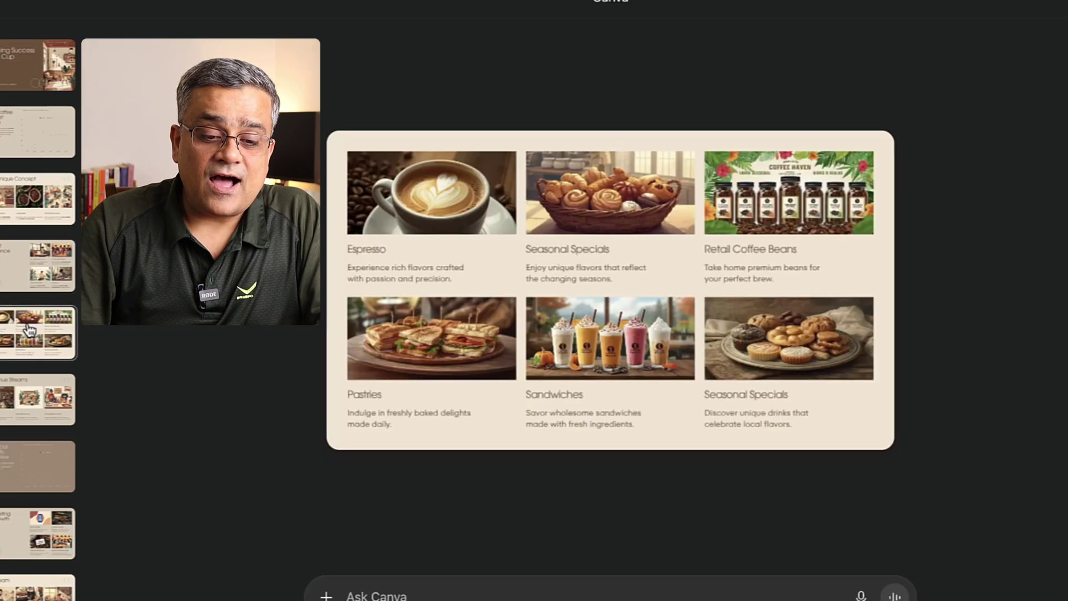
{"action": "left_click", "coordinate": [23, 420]}
{"action": "left_click", "coordinate": [23, 462]}
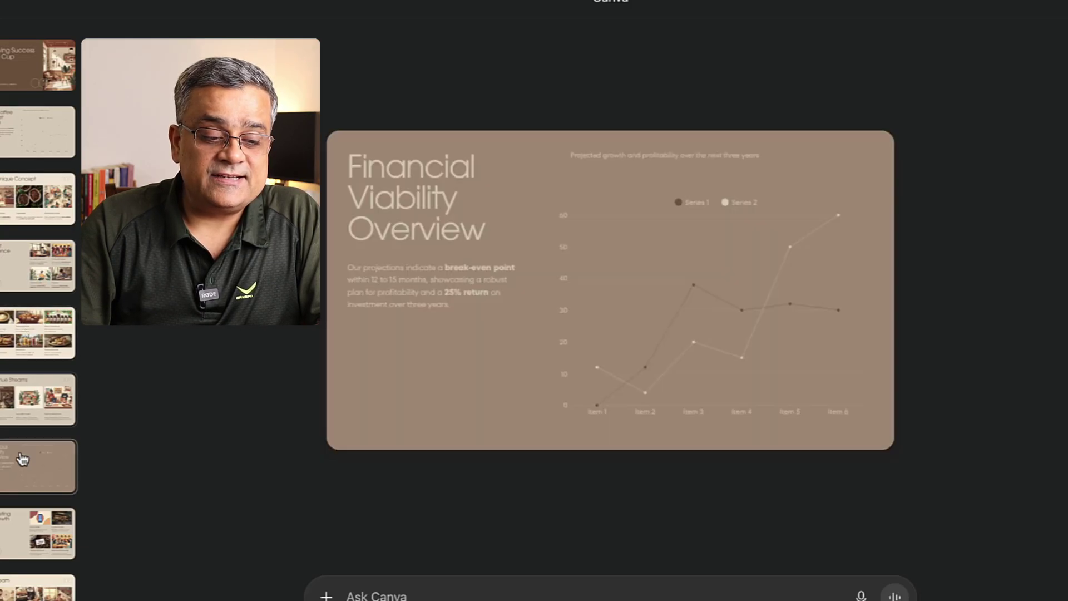
{"action": "left_click", "coordinate": [27, 526]}
{"action": "left_click", "coordinate": [31, 585]}
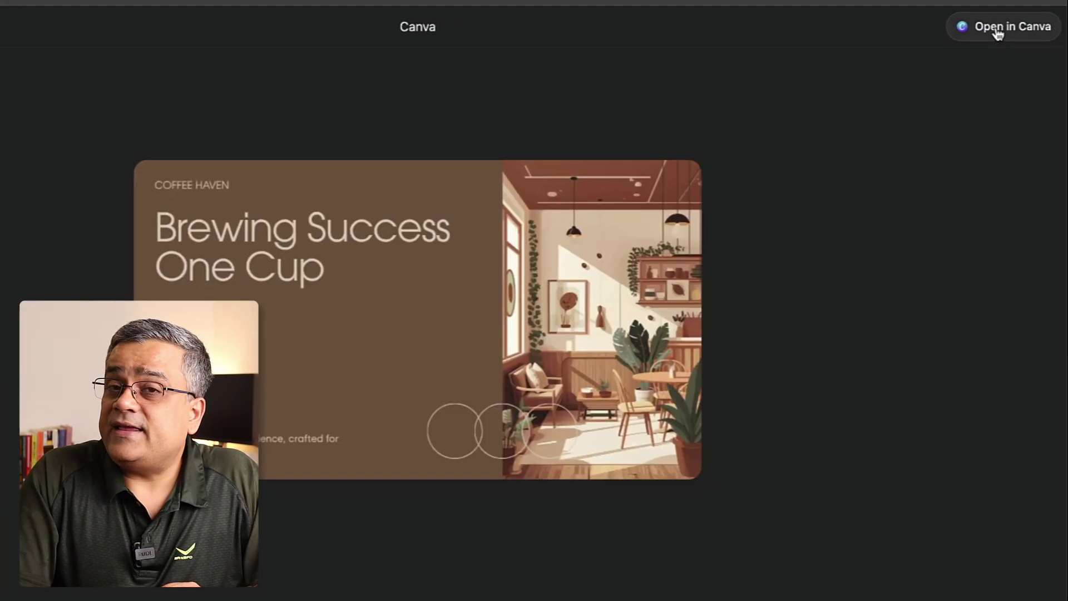
{"action": "left_click", "coordinate": [997, 29]}
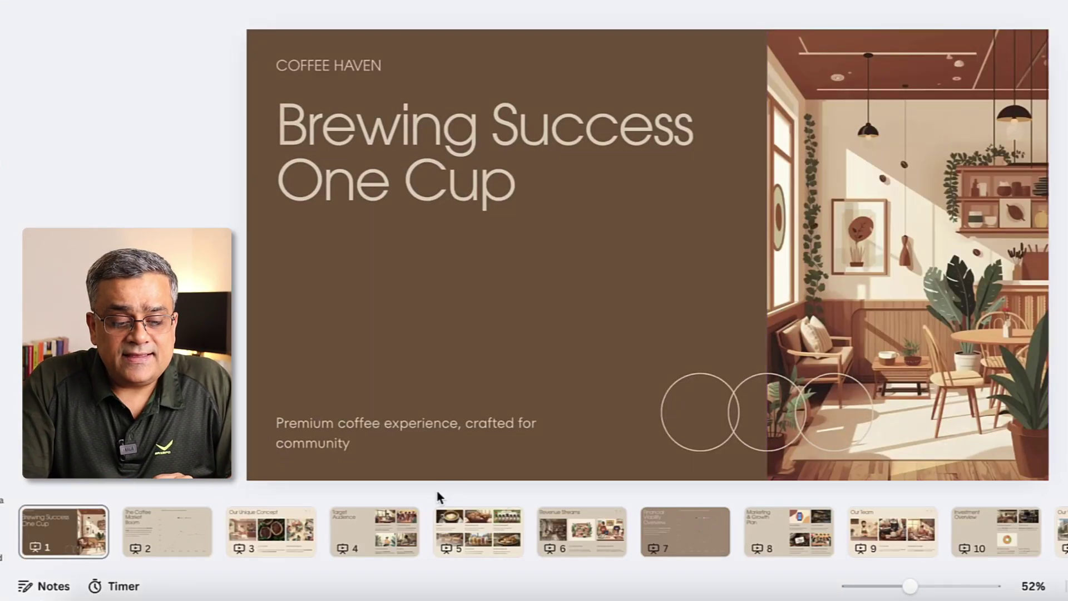
Inspect the Target Audience slide's elements, then view the Revenue Streams and Financial Viability Overview slides.
{"action": "left_click", "coordinate": [374, 531]}
{"action": "left_click", "coordinate": [407, 120]}
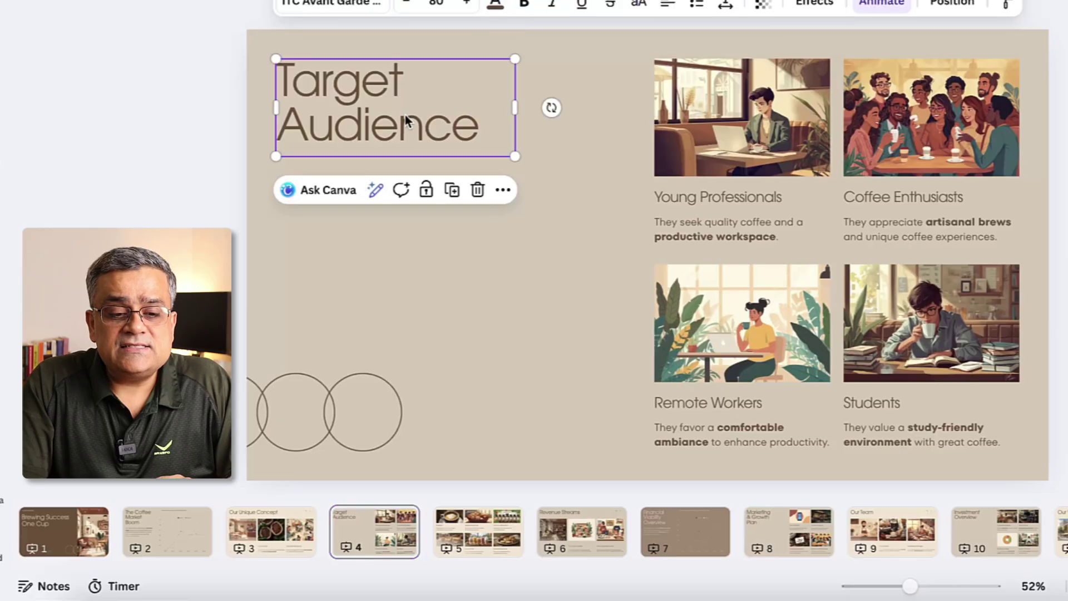
{"action": "left_click", "coordinate": [352, 413]}
{"action": "left_click", "coordinate": [479, 351]}
{"action": "left_click", "coordinate": [597, 539]}
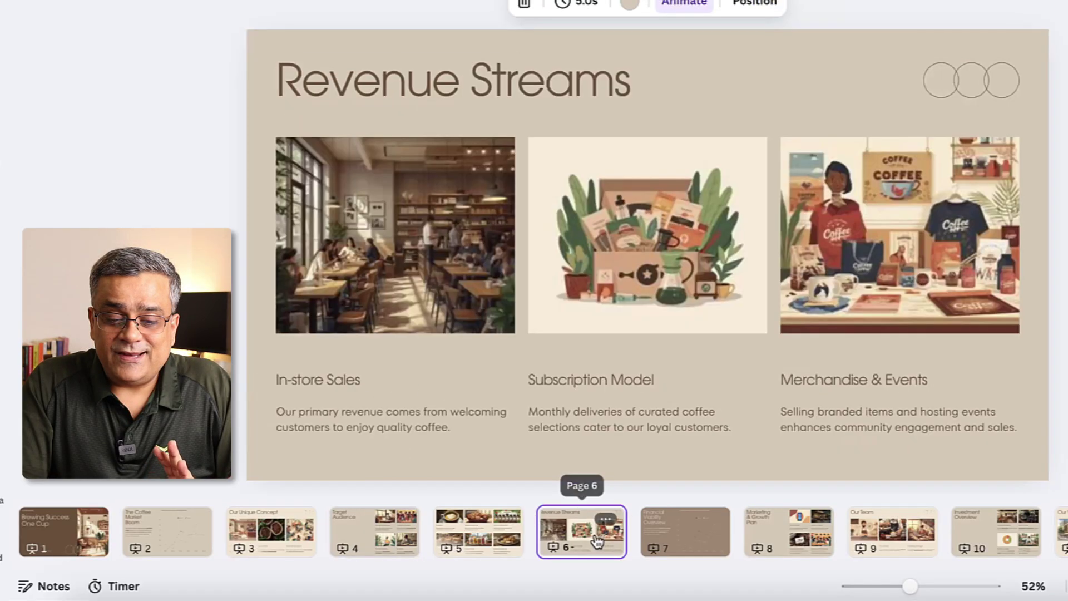
{"action": "left_click", "coordinate": [686, 535]}
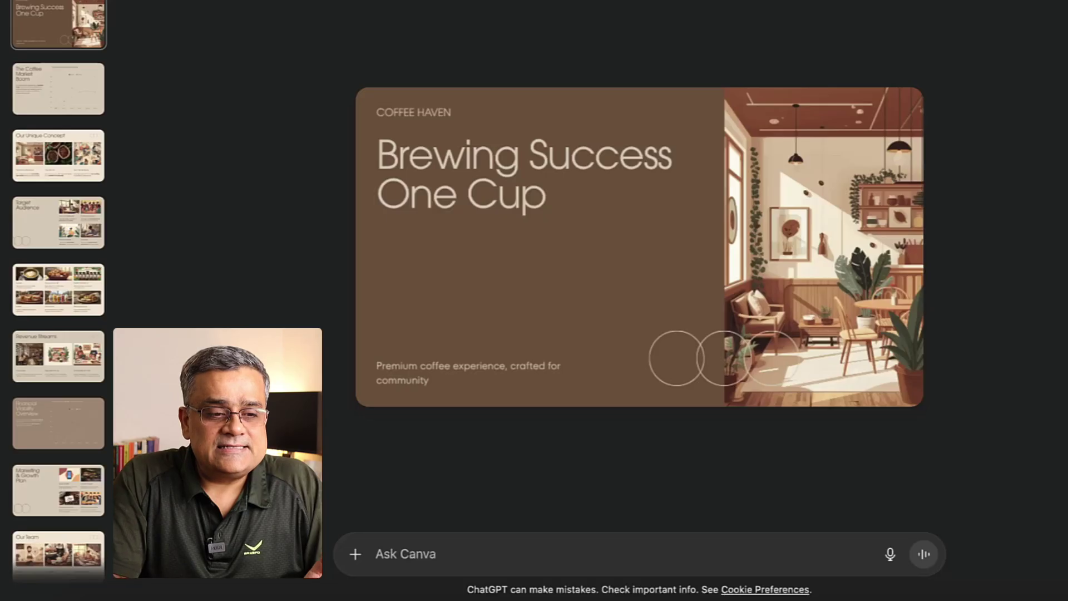
Return to the chat and preview the alternative Coffee Haven design full-screen.
{"action": "key", "text": "Escape"}
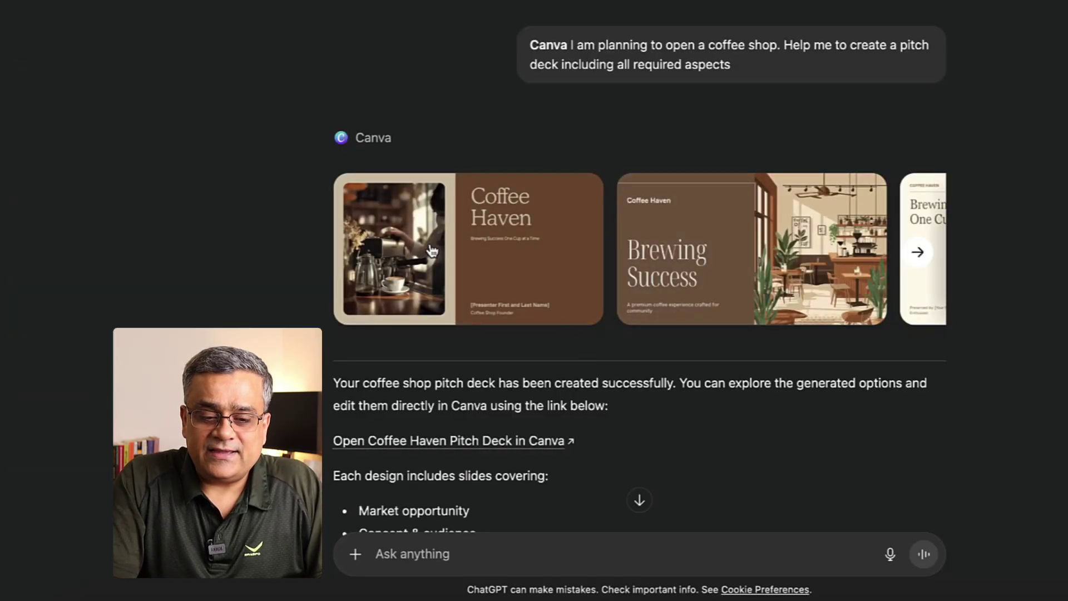
{"action": "left_click", "coordinate": [432, 250]}
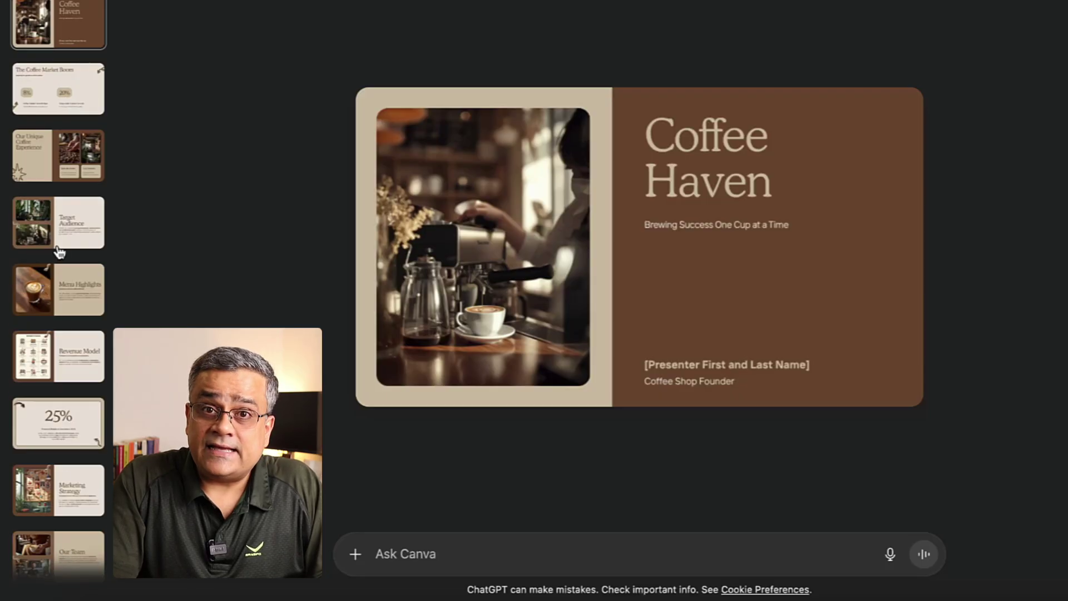
{"action": "scroll", "coordinate": [59, 251], "scroll_direction": "down", "scroll_amount": 5}
{"action": "scroll", "coordinate": [59, 252], "scroll_direction": "up", "scroll_amount": 5}
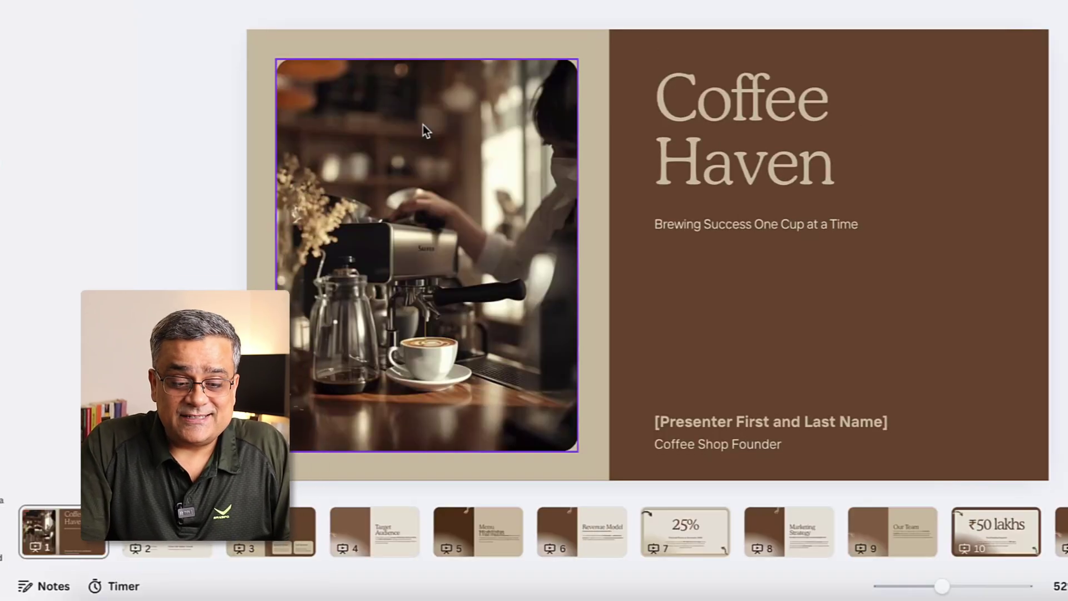
Browse slides from The Coffee Market Boom through Menu Highlights, Revenue Model, 25% ROI and Marketing Strategy.
{"action": "left_click", "coordinate": [160, 543]}
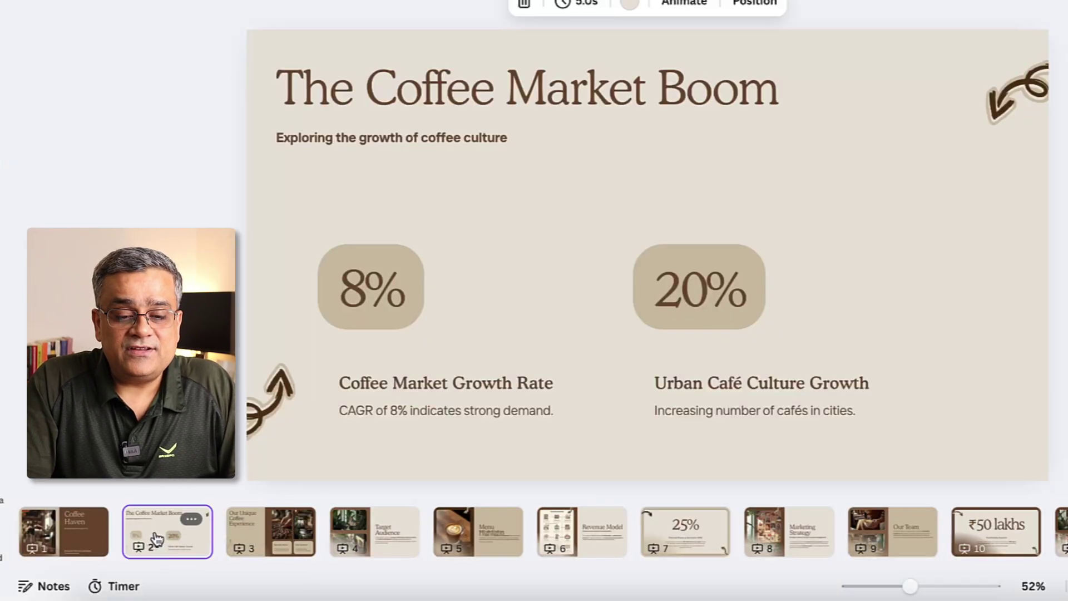
{"action": "left_click", "coordinate": [267, 536]}
{"action": "left_click", "coordinate": [362, 537]}
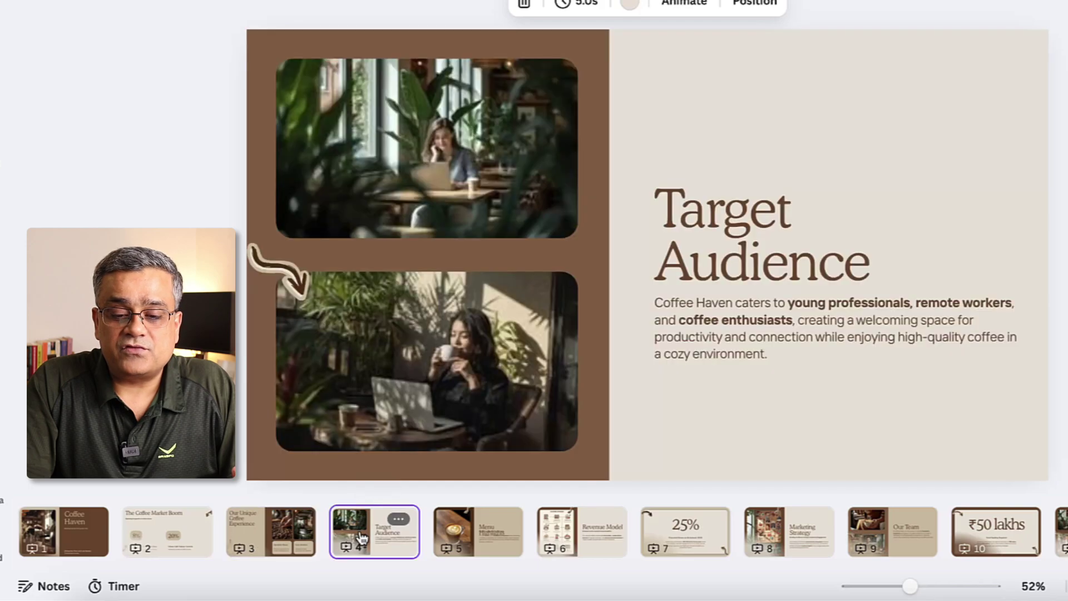
{"action": "left_click", "coordinate": [482, 541]}
{"action": "left_click", "coordinate": [605, 518]}
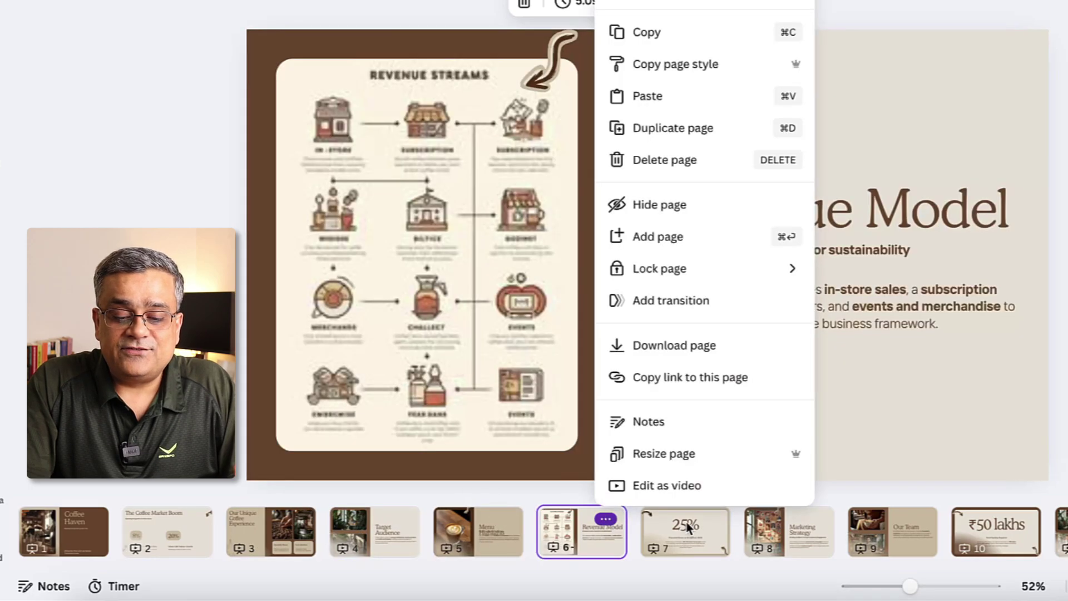
{"action": "left_click", "coordinate": [697, 527]}
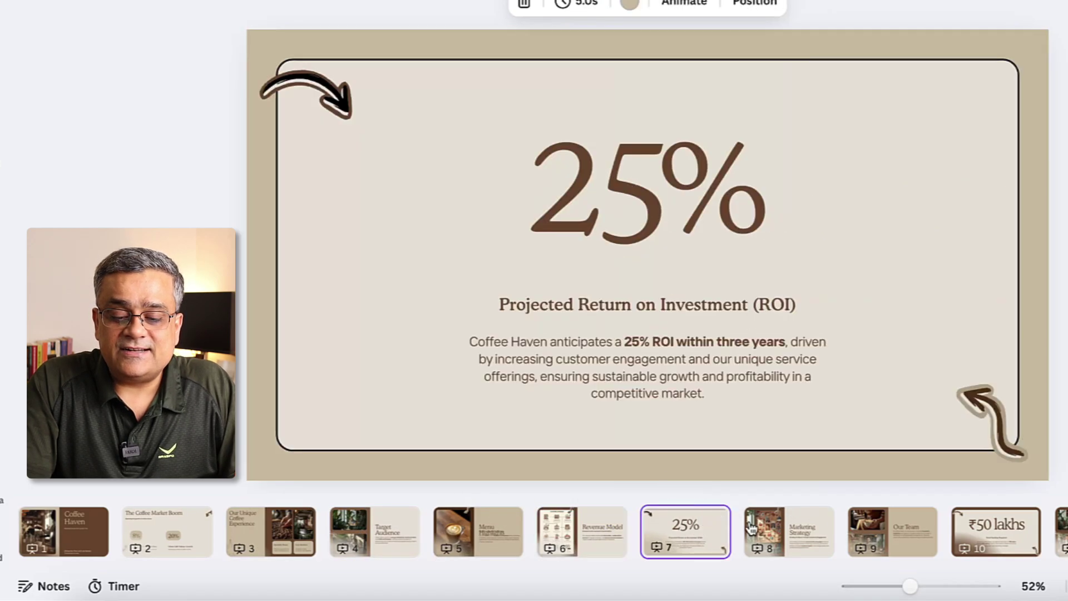
{"action": "left_click", "coordinate": [799, 528]}
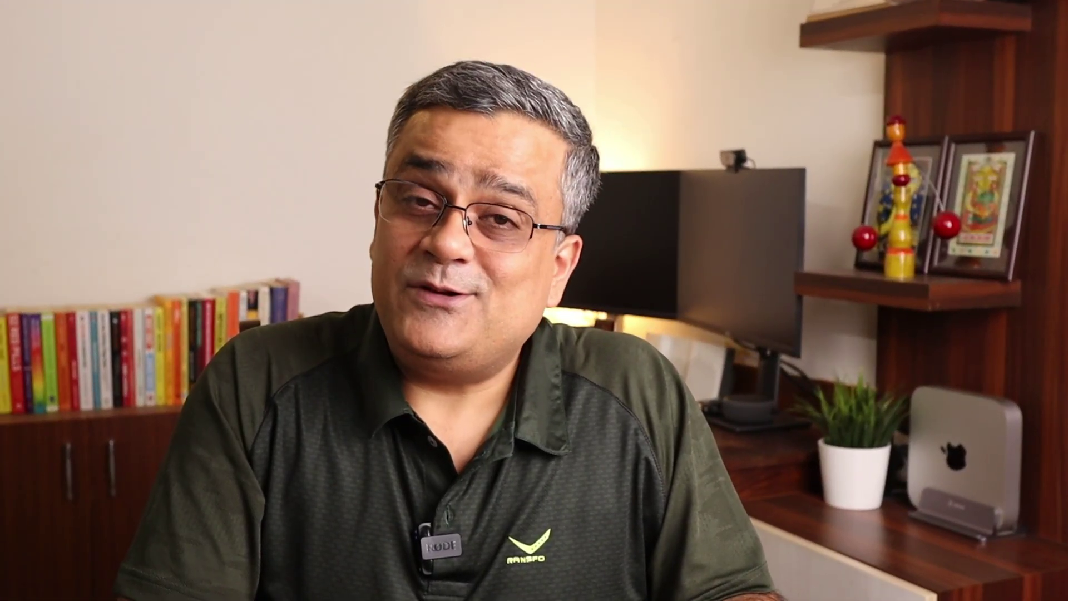